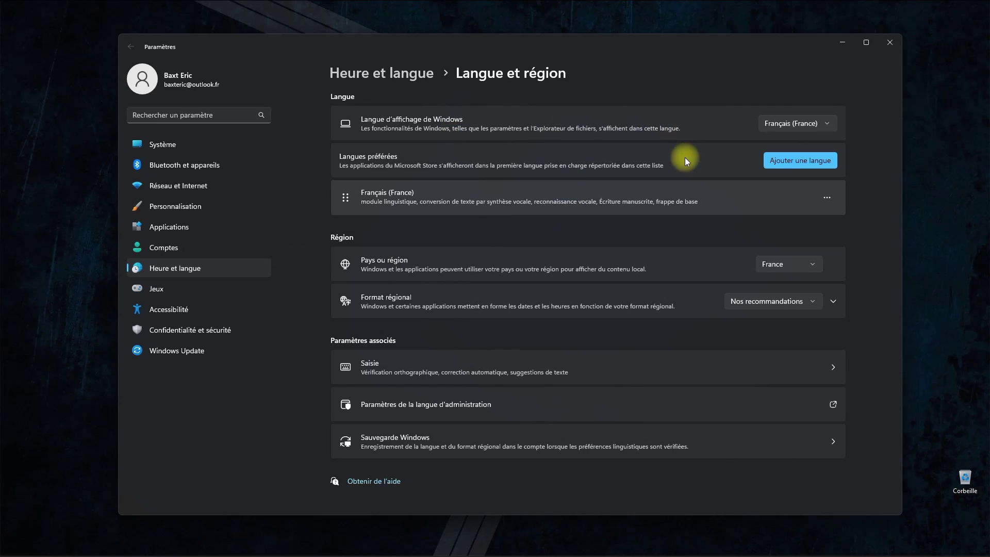
# Close the Windows Settings window and, in the blank Word document, dictate "Vous allez avoir un petit menu qui apparaît" with voice typing
pyautogui.click(895, 39)
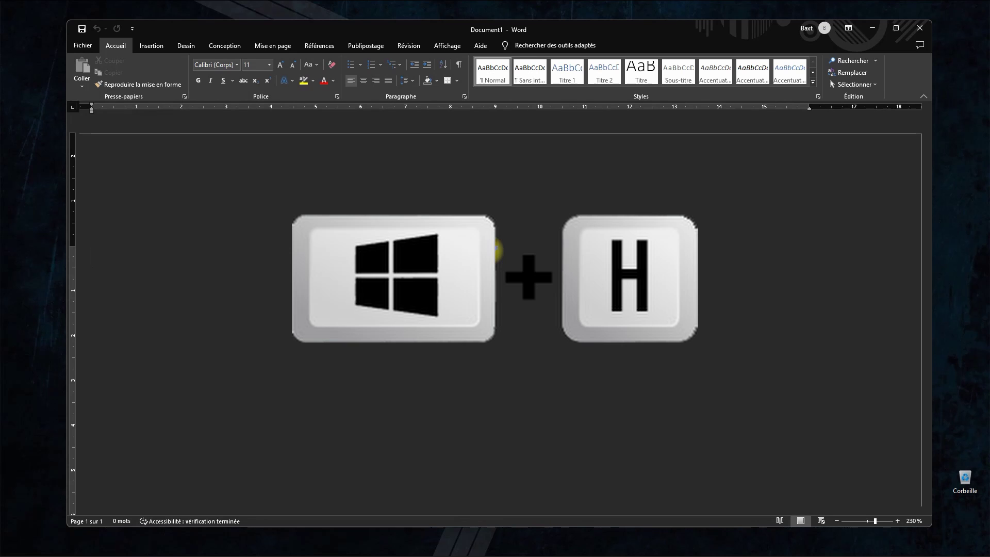
pyautogui.press('super+h')
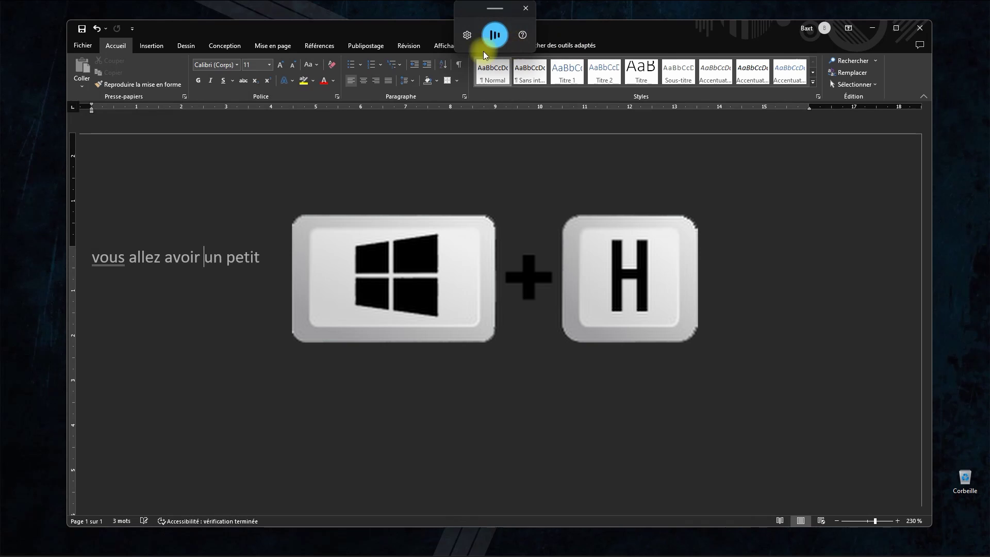
pyautogui.click(496, 36)
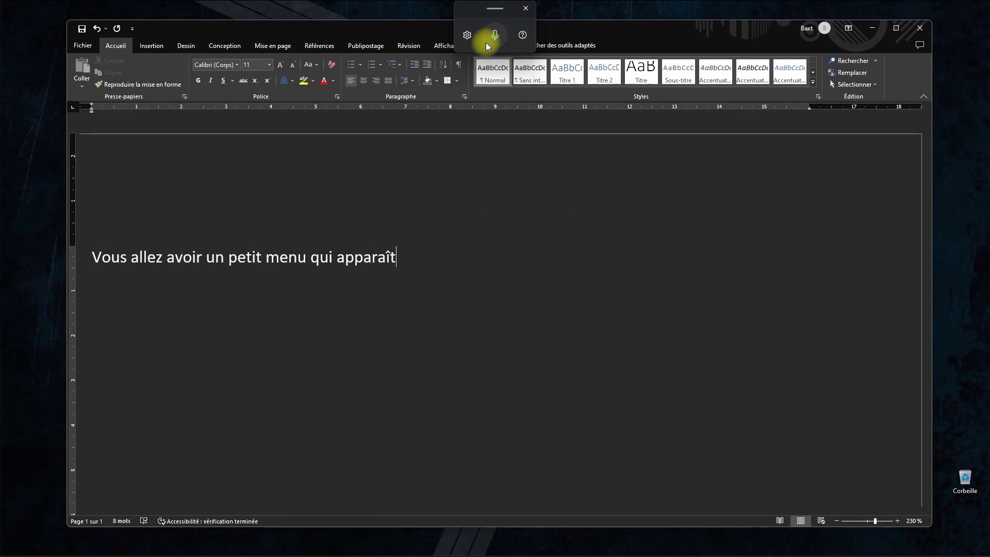
# Open the voice typing help page and review its "Commandes de saisie vocale" list for Français (France)
pyautogui.click(523, 35)
pyautogui.scroll(-3, 530, 276)
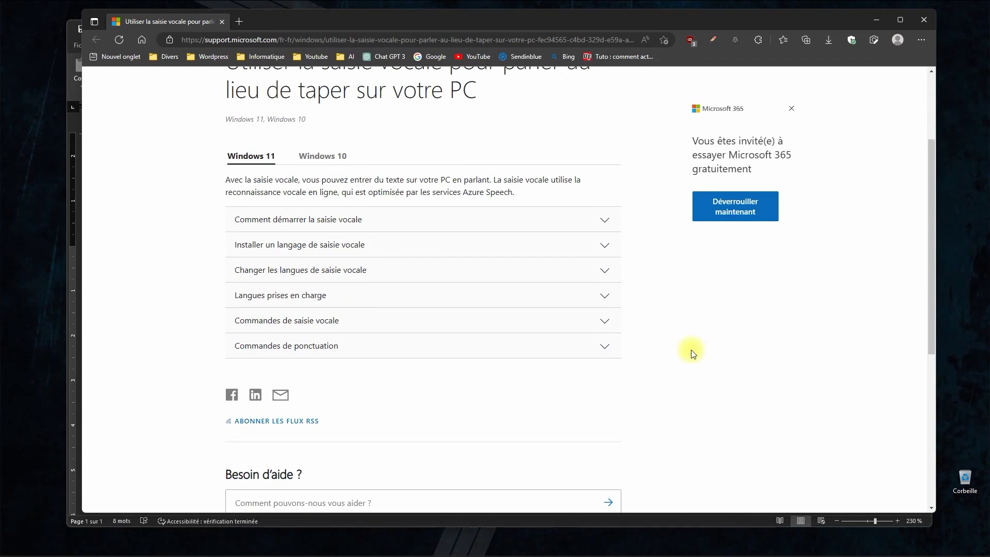
pyautogui.scroll(-1, 567, 278)
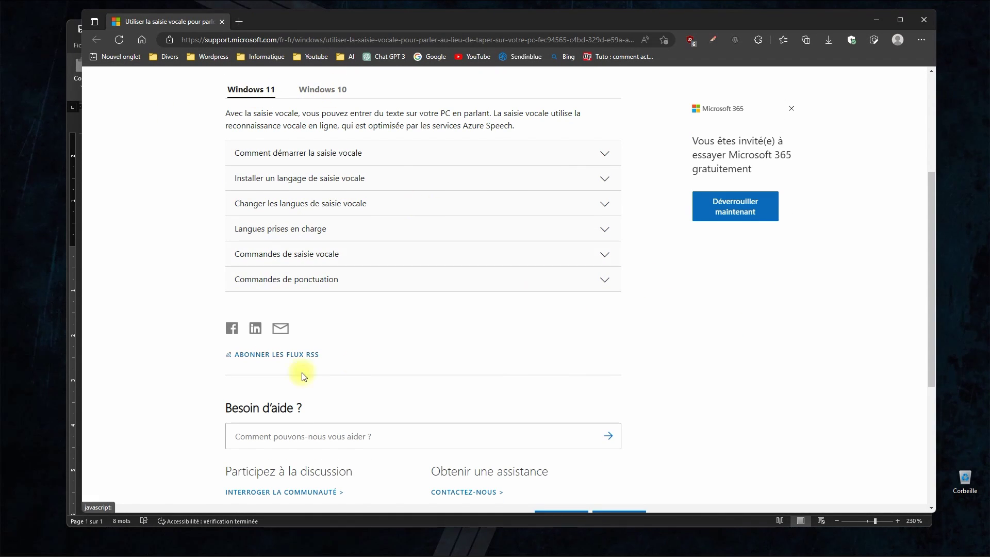
pyautogui.click(391, 255)
pyautogui.scroll(-2, 310, 223)
pyautogui.click(319, 220)
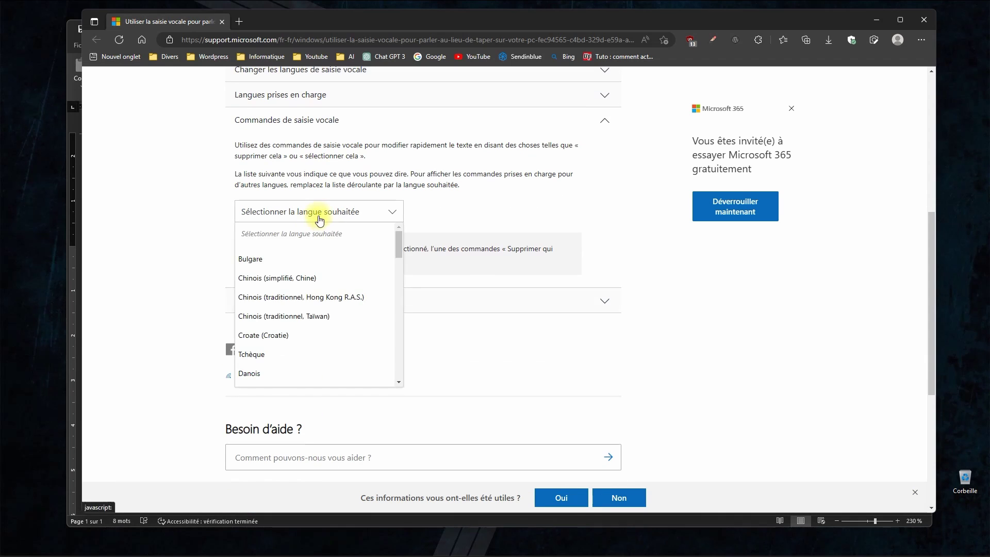
pyautogui.scroll(-3, 345, 322)
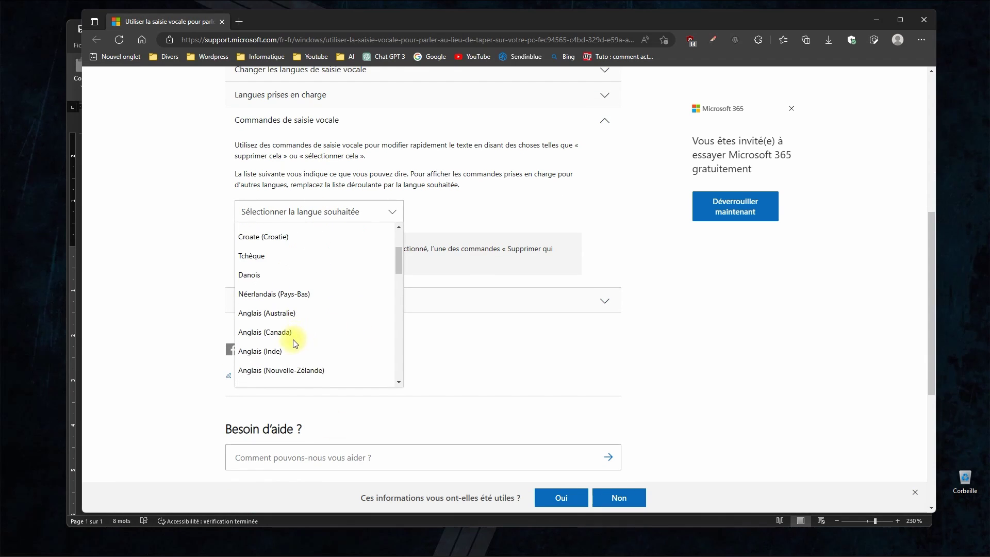
pyautogui.click(293, 341)
pyautogui.scroll(-3, 586, 328)
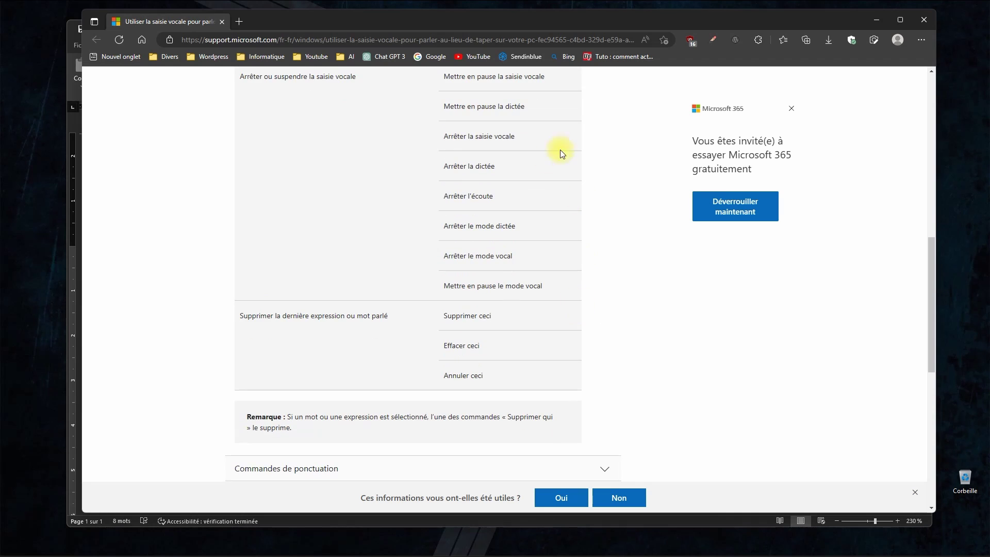
pyautogui.scroll(2, 487, 254)
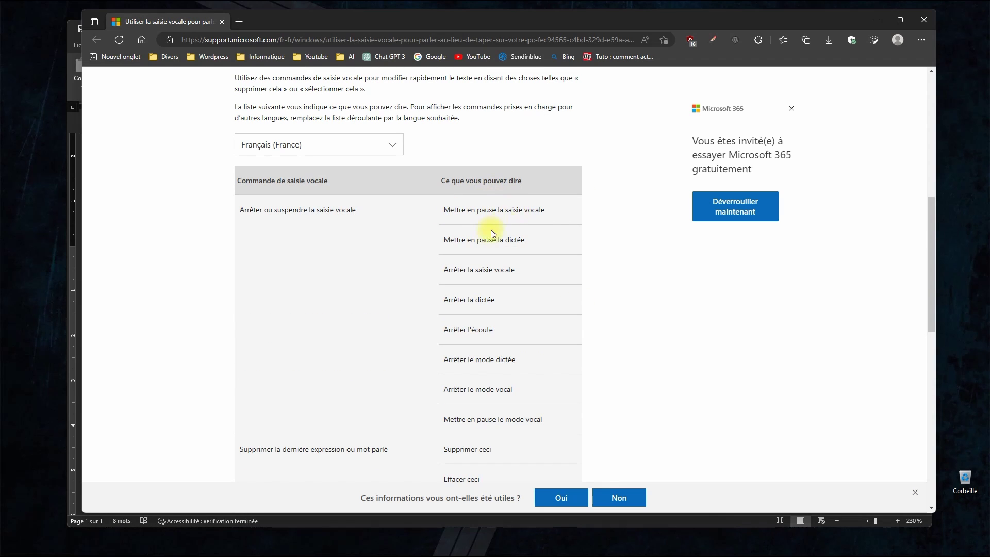
pyautogui.scroll(-4, 449, 258)
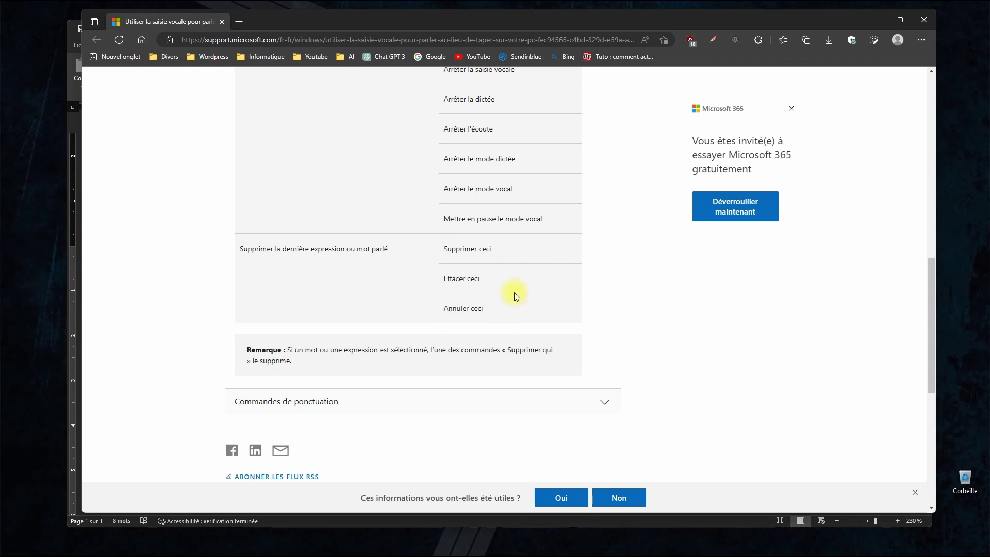
# Display the "Commandes de ponctuation" for Français (France) on the help page and read through the whole table
pyautogui.scroll(-5, 515, 293)
pyautogui.click(396, 134)
pyautogui.click(365, 214)
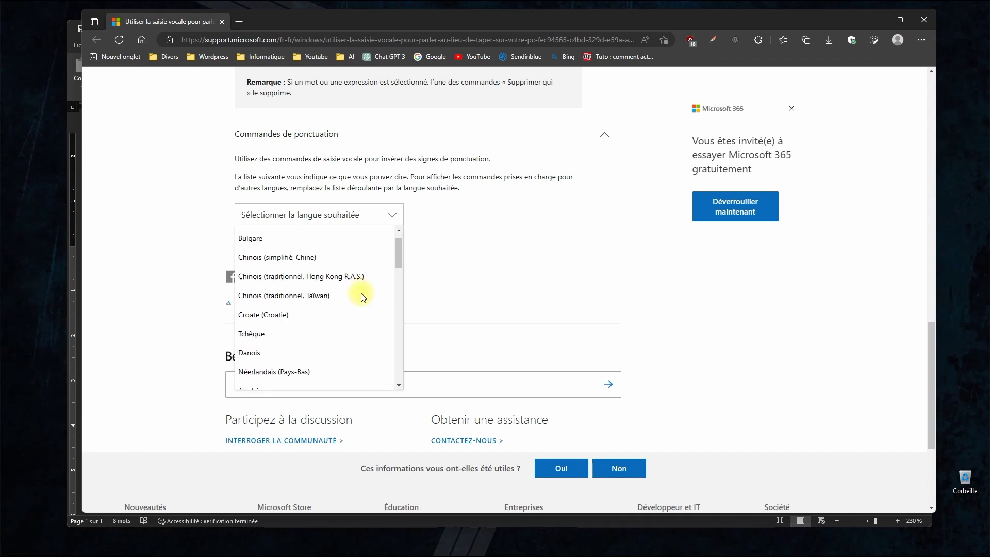
pyautogui.scroll(-3, 316, 285)
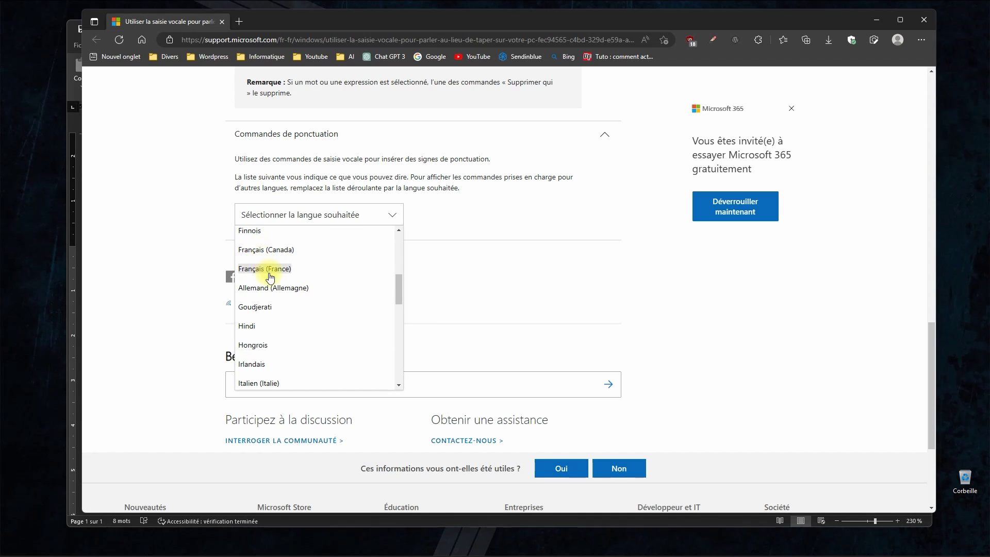
pyautogui.click(271, 277)
pyautogui.scroll(-1, 553, 323)
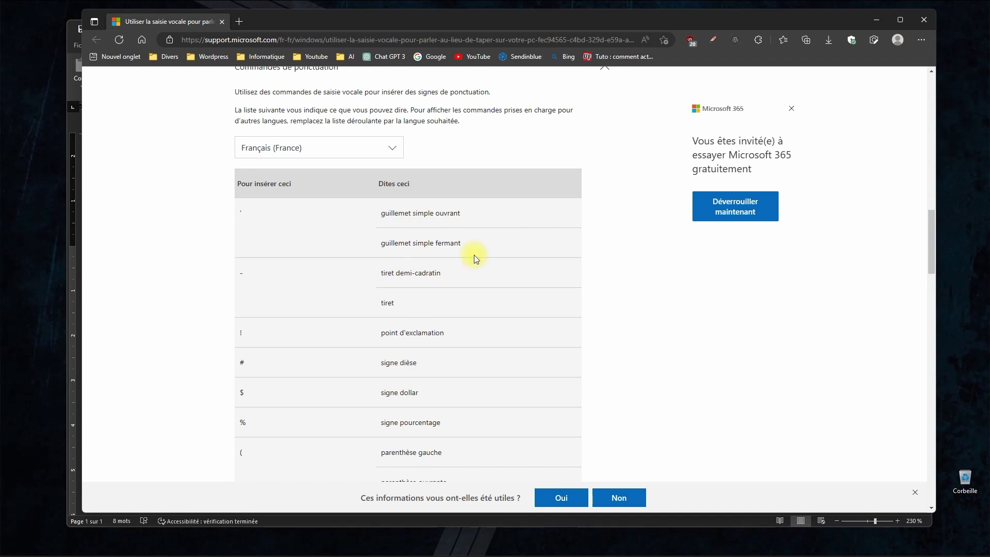
pyautogui.scroll(-10, 424, 308)
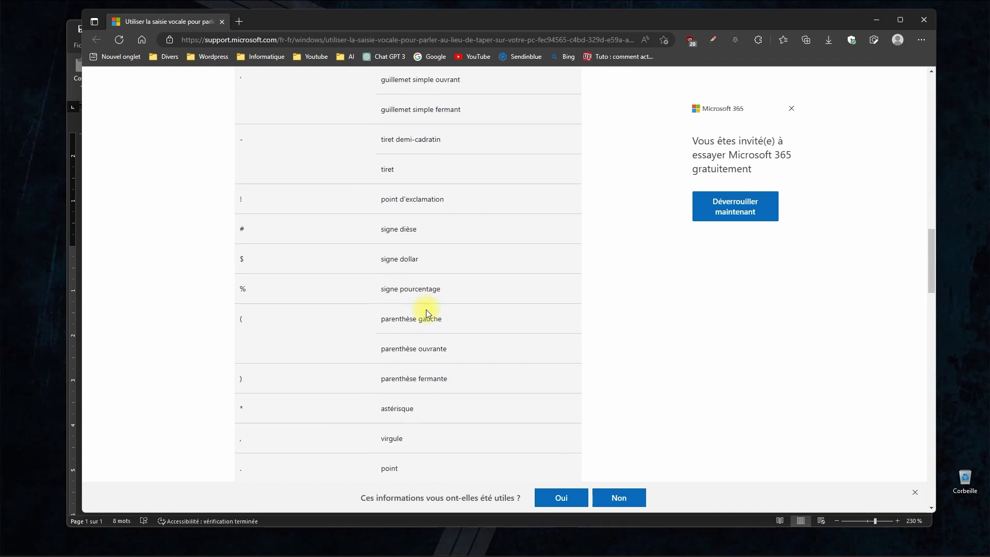
pyautogui.scroll(-7, 449, 307)
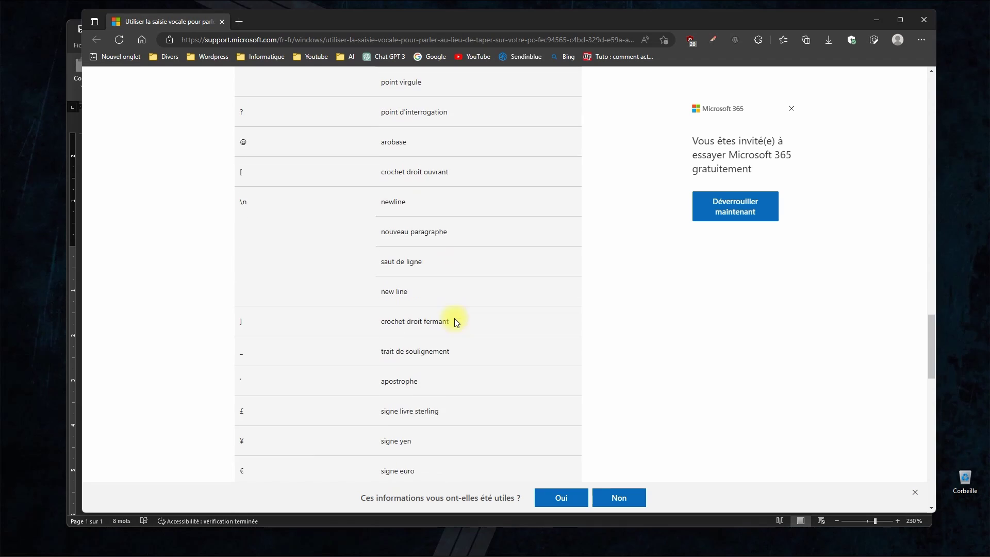
pyautogui.scroll(-5, 459, 326)
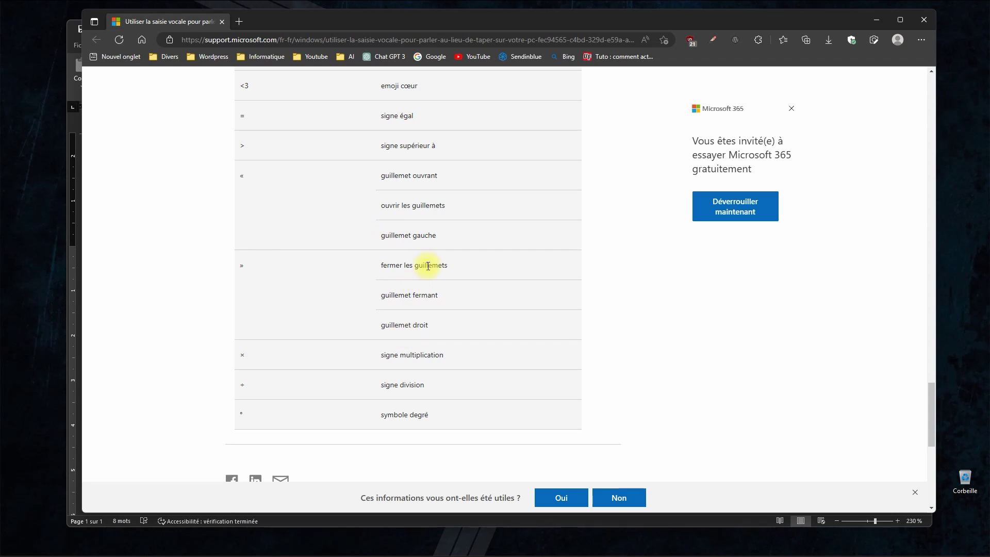
pyautogui.scroll(-1, 389, 292)
pyautogui.scroll(-2, 401, 299)
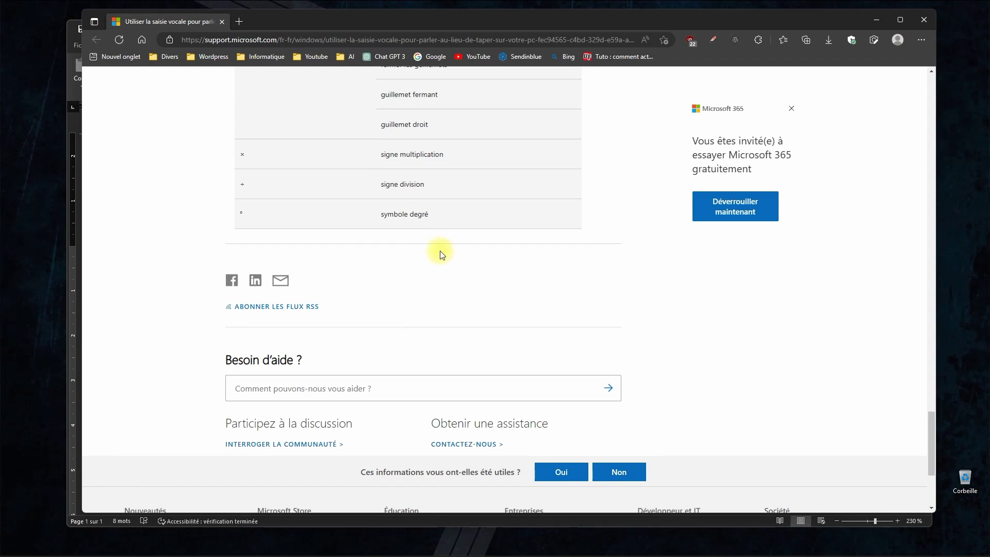
pyautogui.scroll(15, 444, 204)
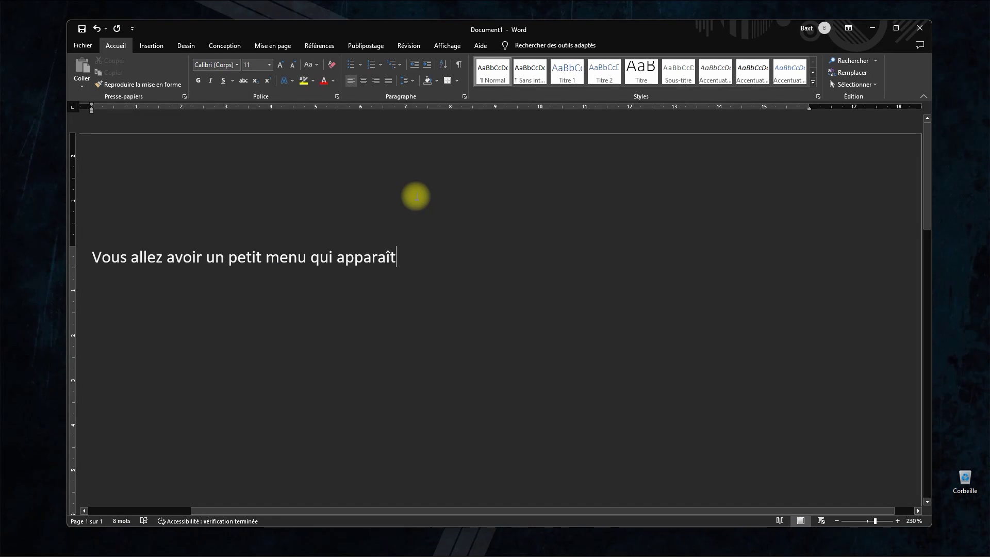
# Reopen voice typing in the Word document and examine its launcher, automatic punctuation and default microphone settings
pyautogui.press('super+h')
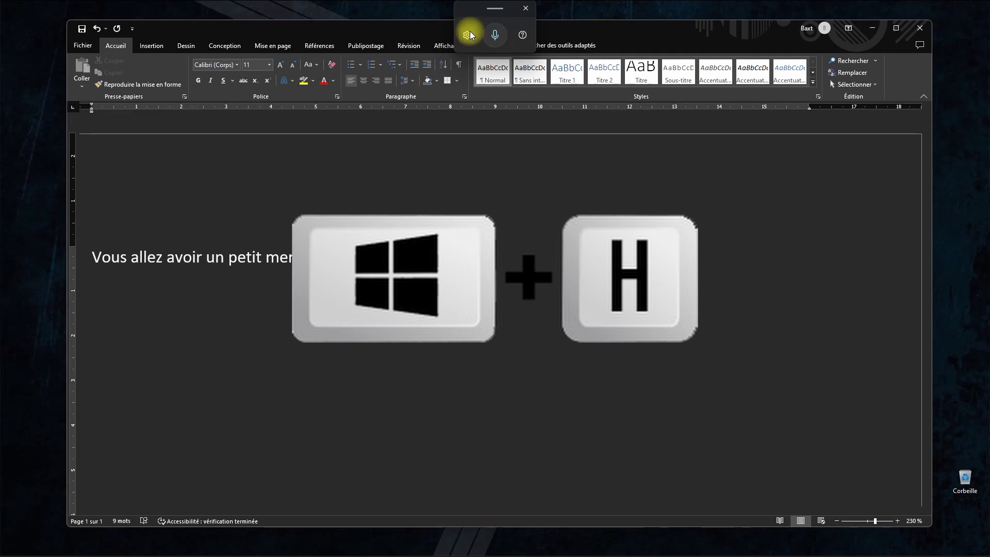
pyautogui.click(467, 34)
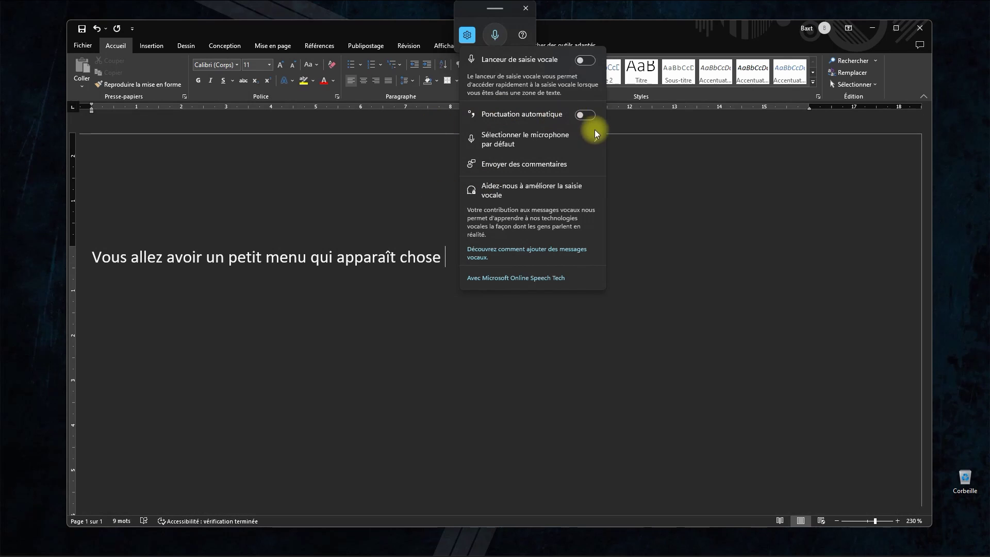
pyautogui.moveTo(573, 132)
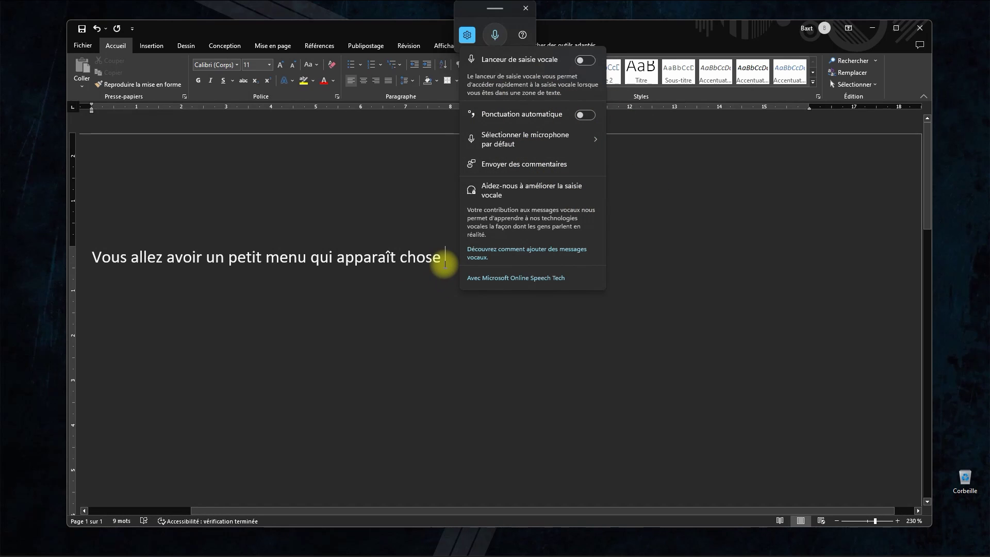
# Replace the document's sentence with dictated French paragraphs introducing Windows 10 and 11 voice dictation, ending with "Je vais pouvoir fermer ce tuto."
pyautogui.tripleClick(442, 261)
pyautogui.press('BackSpace')
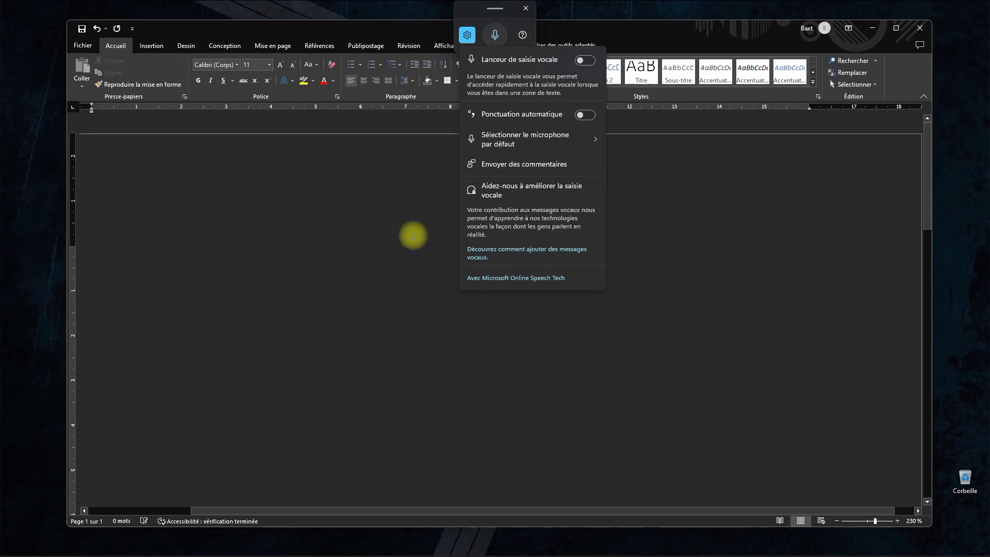
pyautogui.click(495, 36)
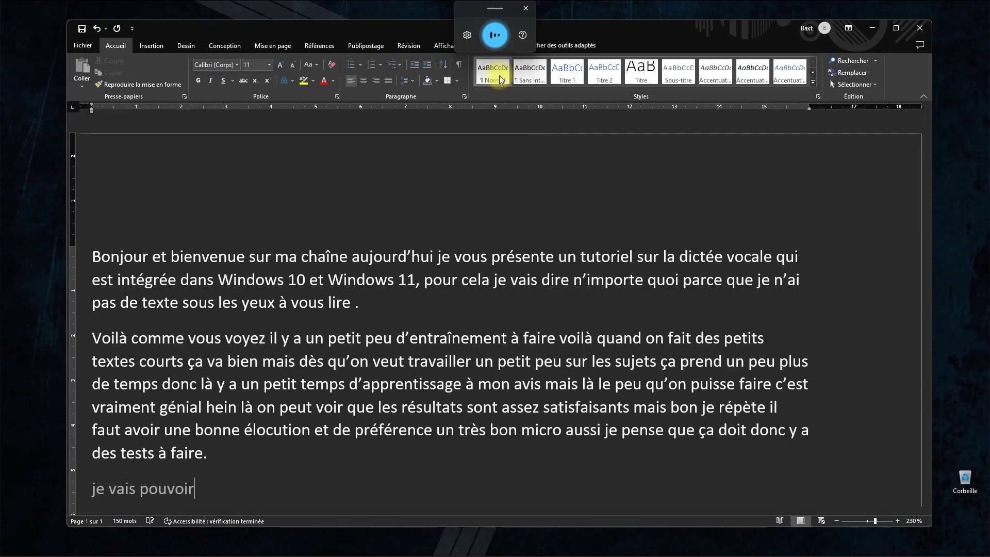
pyautogui.click(495, 35)
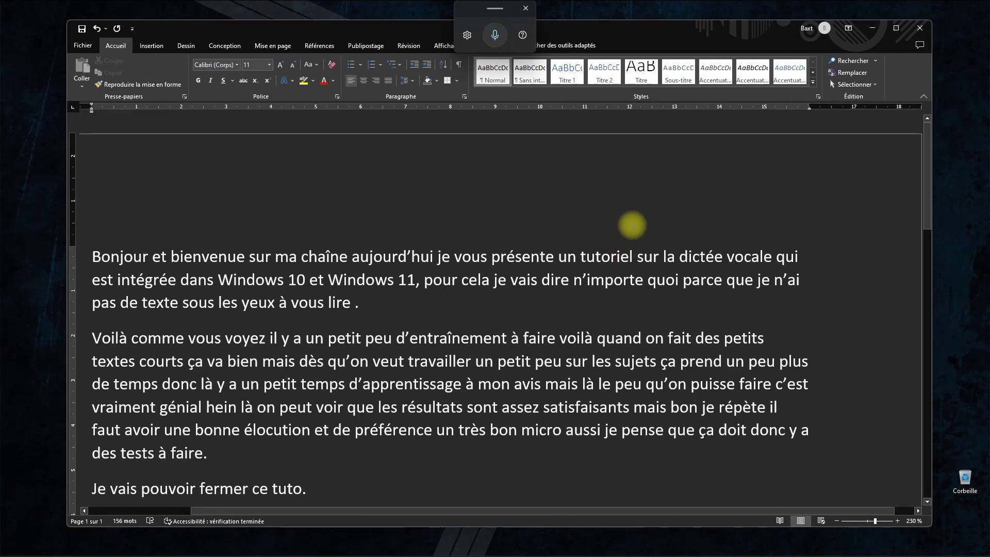